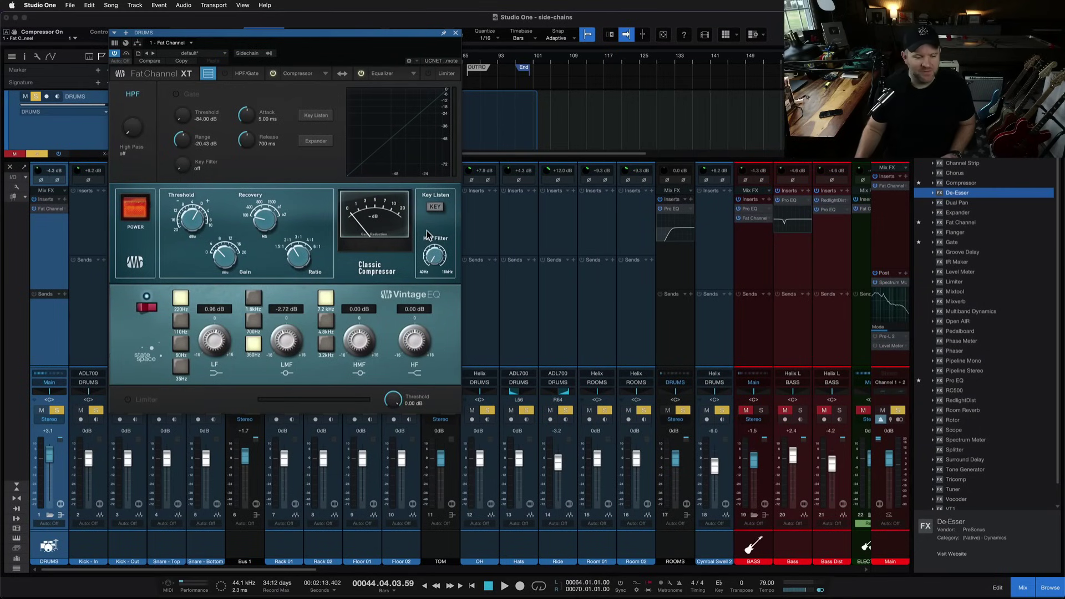
# Try the FET, Brit Comp and Standard compressor models, then return to Classic Comp
pyautogui.click(325, 74)
pyautogui.click(339, 94)
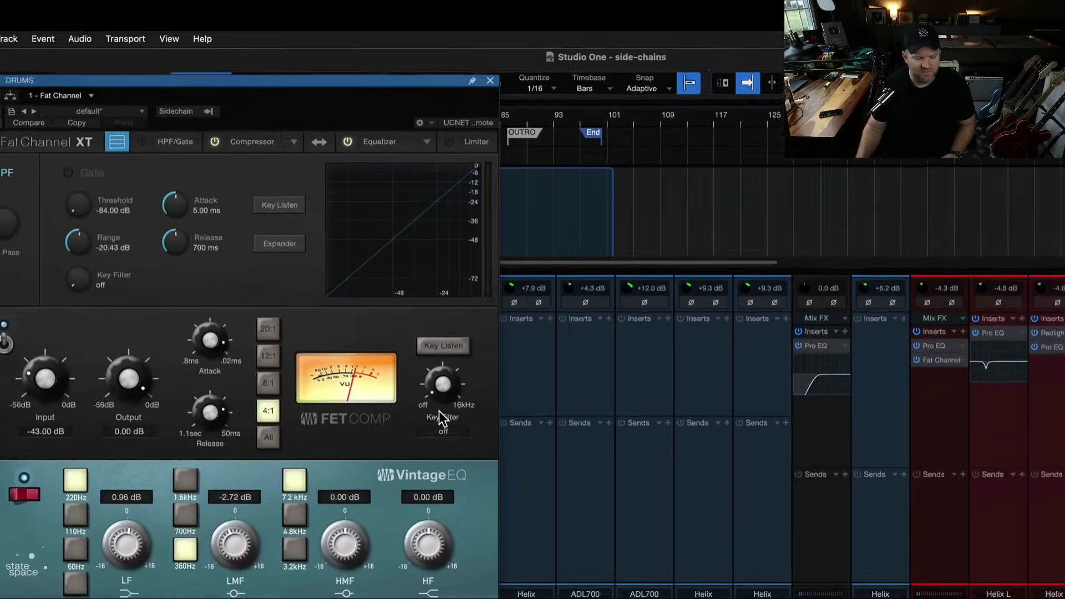
pyautogui.click(293, 142)
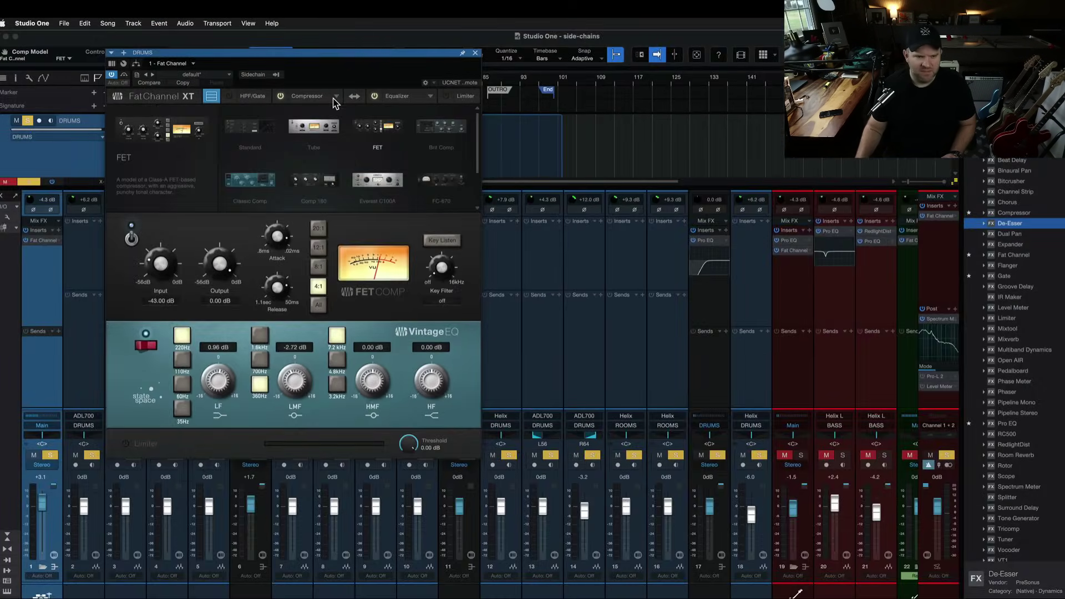
pyautogui.click(438, 133)
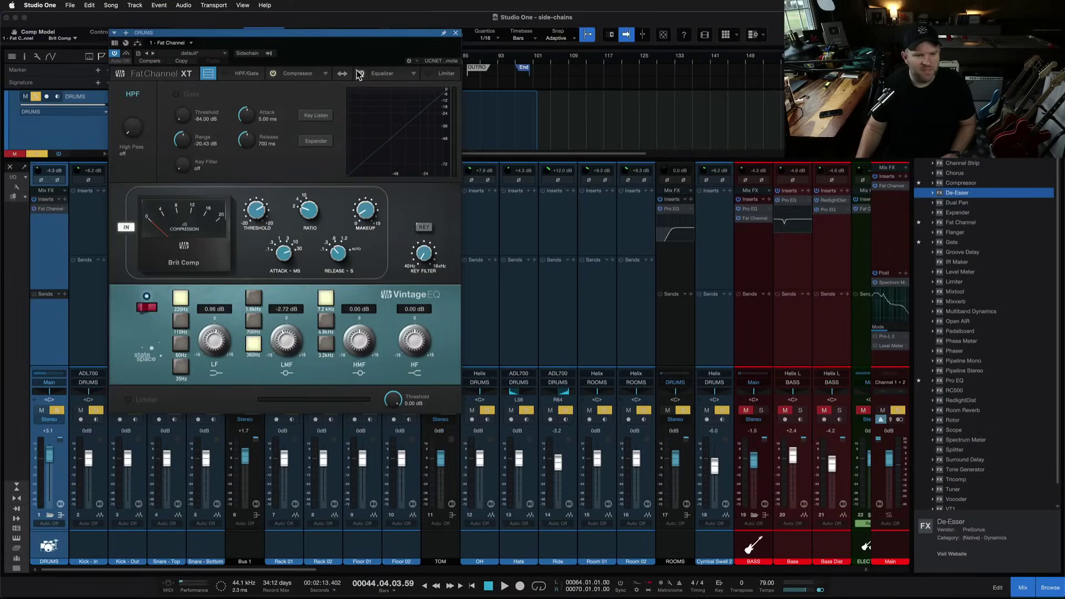
pyautogui.click(329, 75)
pyautogui.click(248, 107)
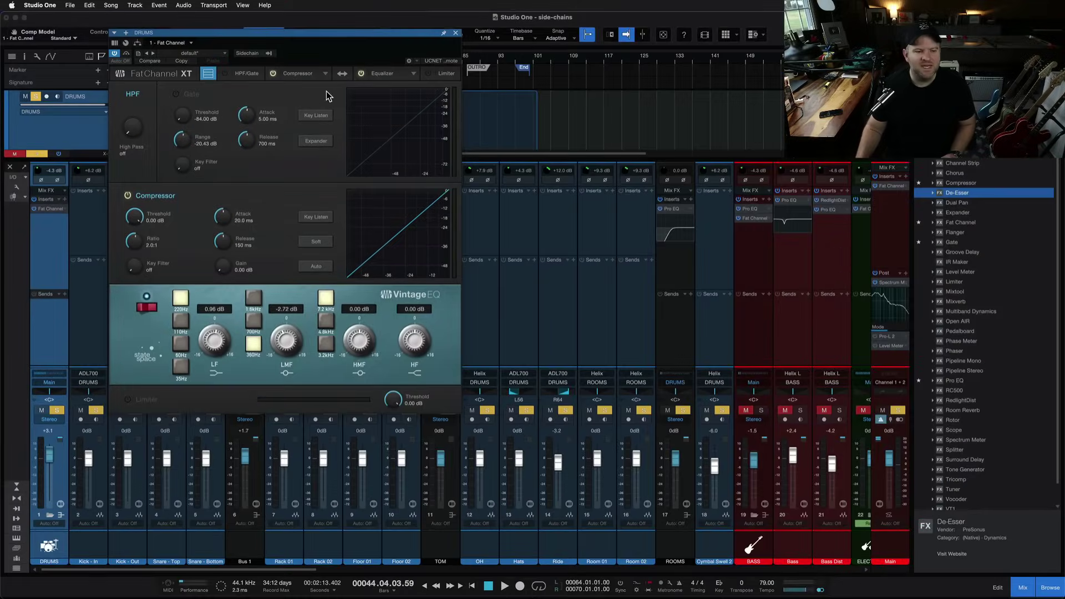
pyautogui.click(325, 73)
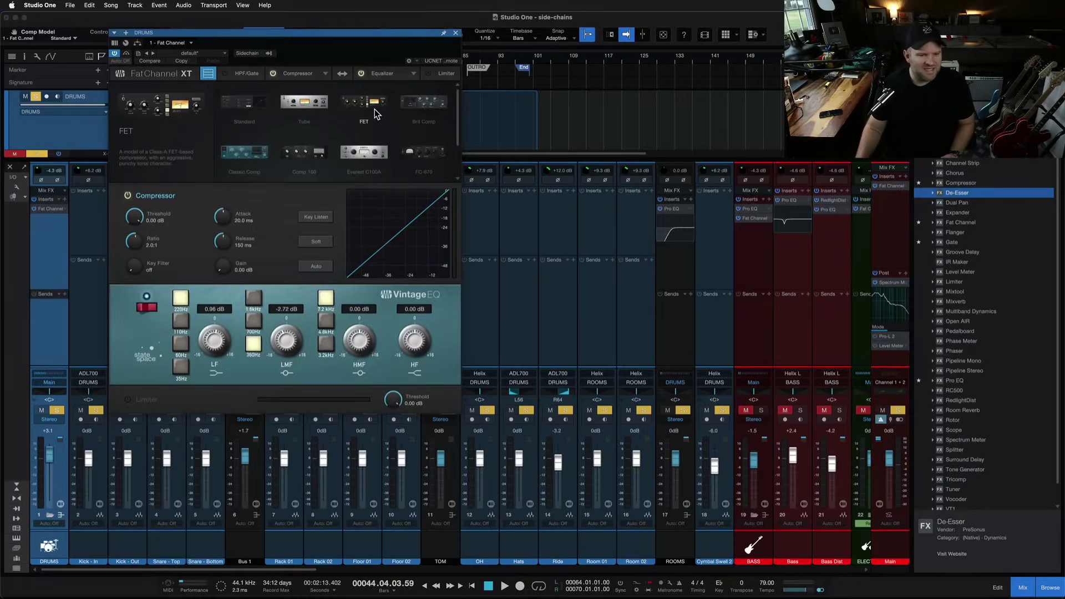
pyautogui.click(237, 160)
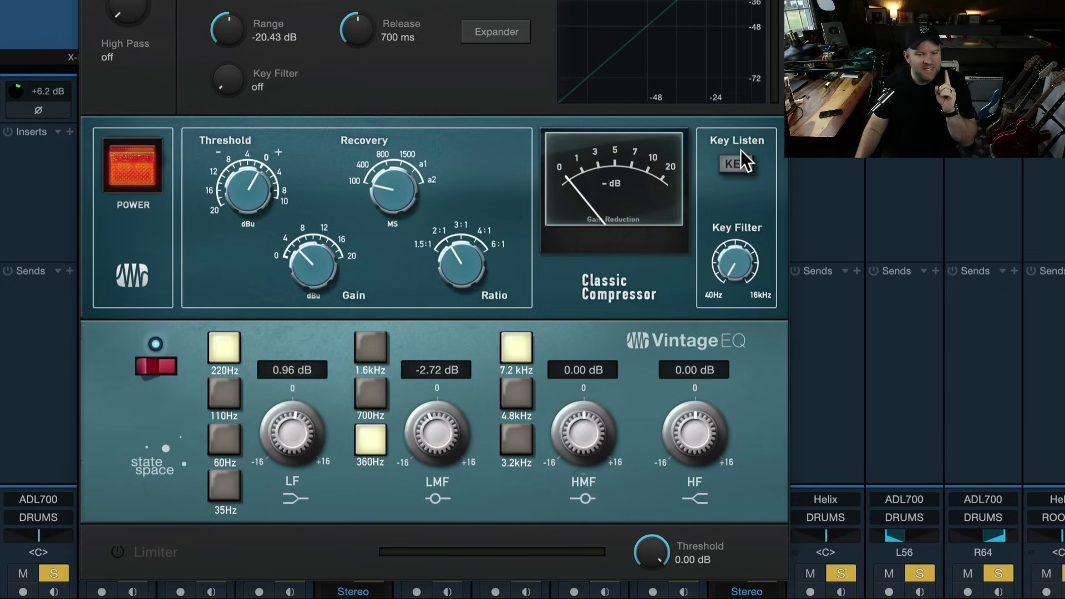
# Toggle Key Listen (KEY) on, off, and on again so it stays lit
pyautogui.click(738, 164)
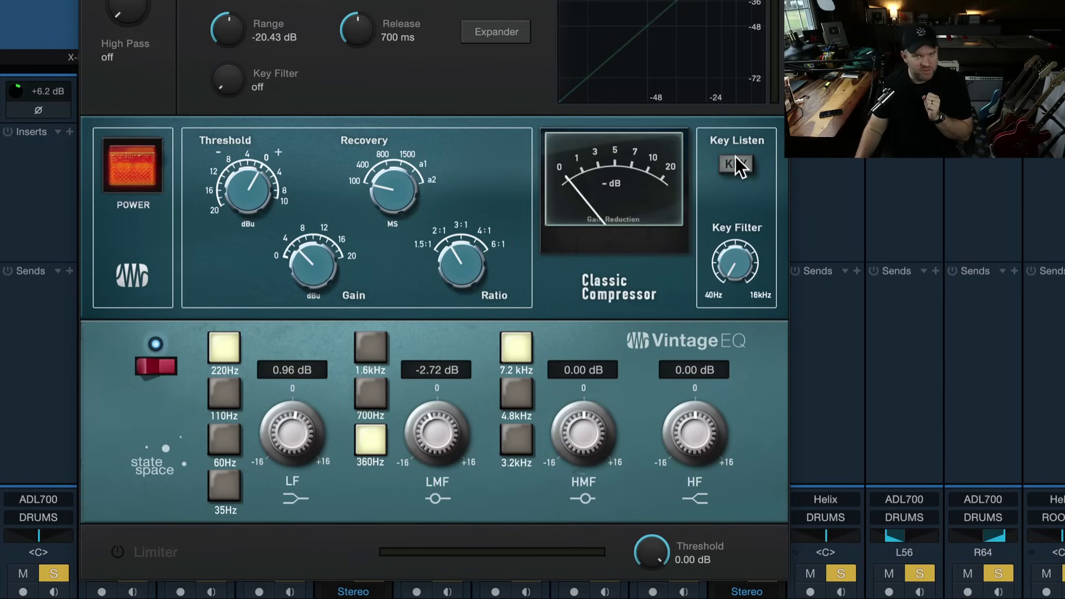
pyautogui.click(730, 162)
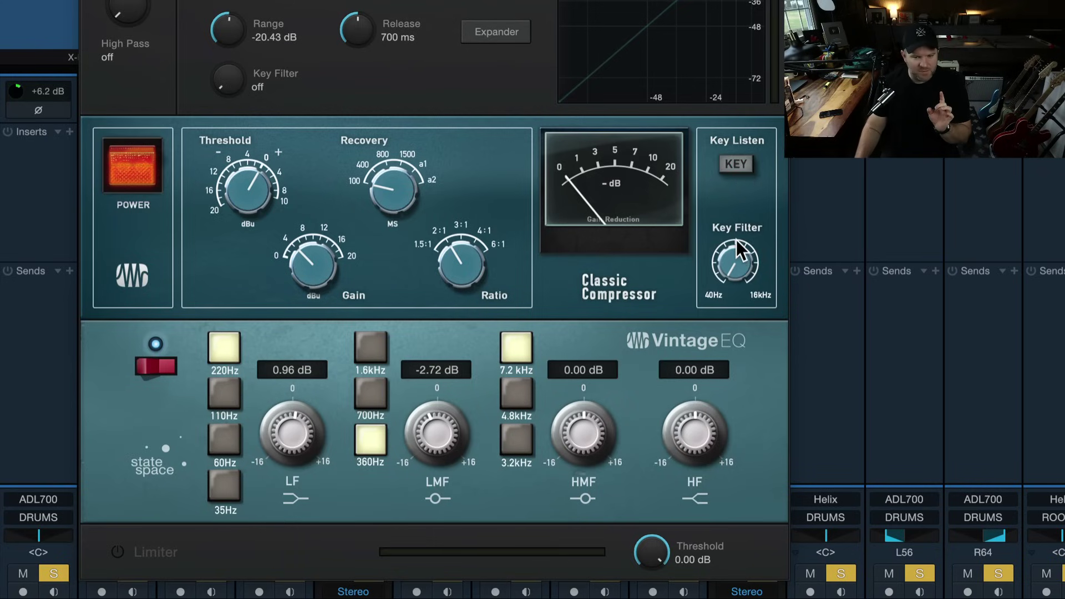
pyautogui.click(734, 165)
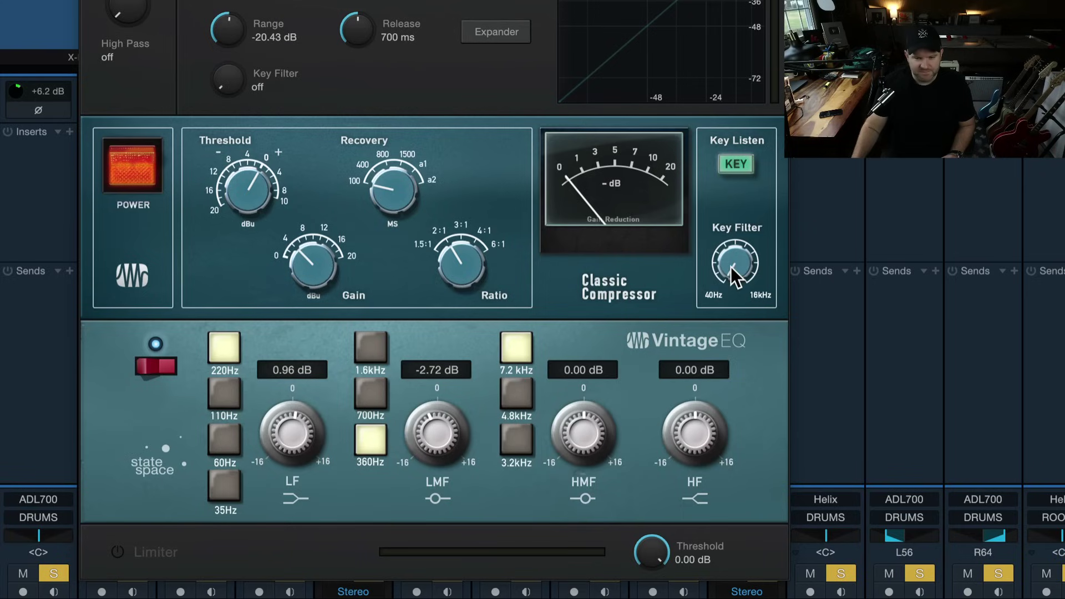
# Sweep the Key Filter frequency down, up higher, then back down while auditioning the key signal
pyautogui.moveTo(730, 255); pyautogui.dragTo(730, 198)
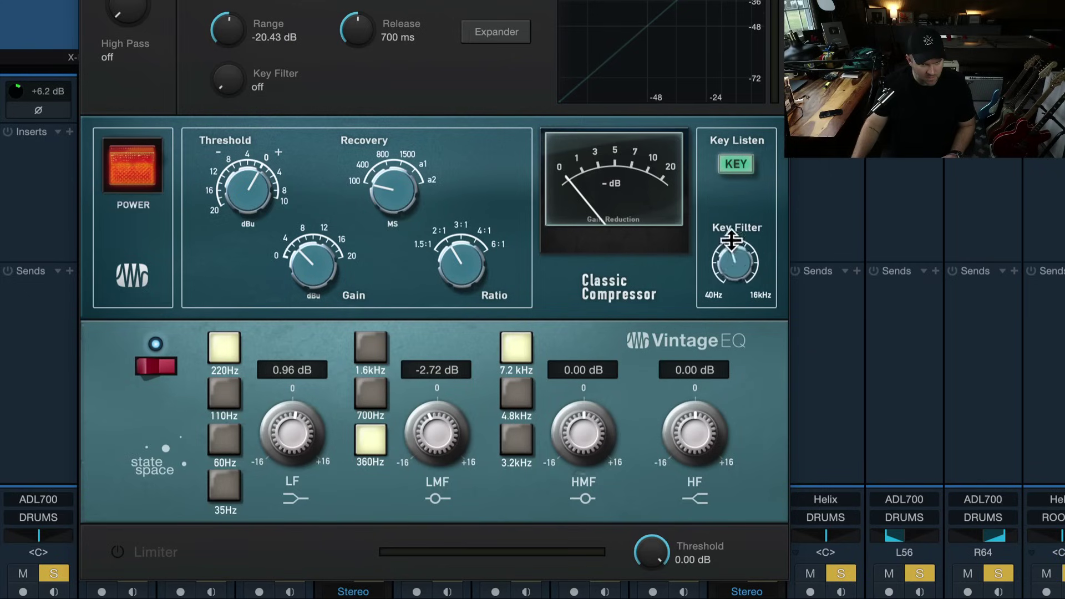
pyautogui.moveTo(731, 240); pyautogui.dragTo(738, 187)
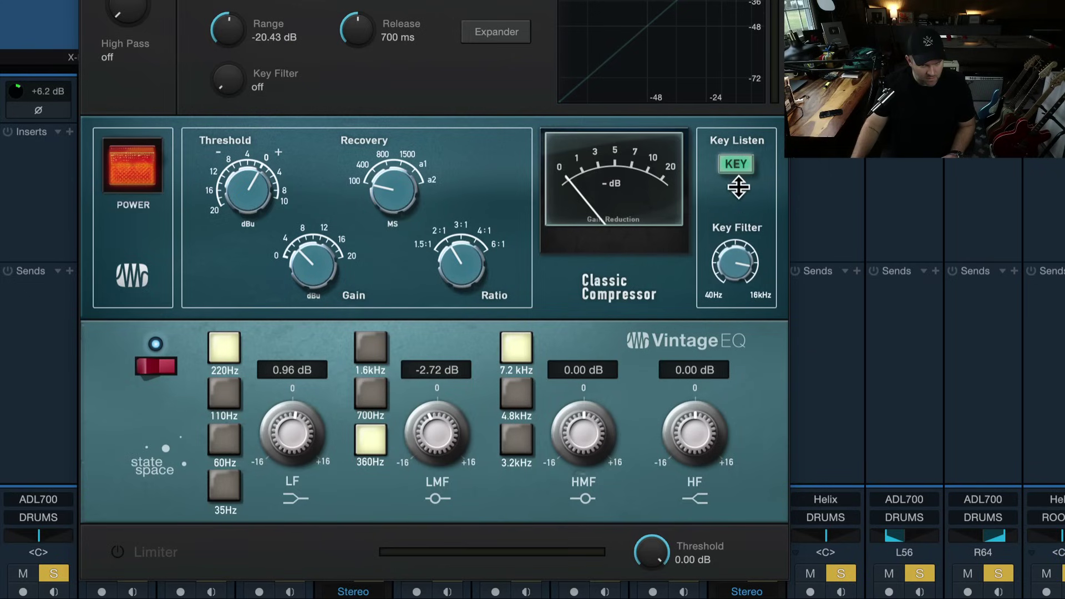
pyautogui.moveTo(731, 256); pyautogui.dragTo(739, 316)
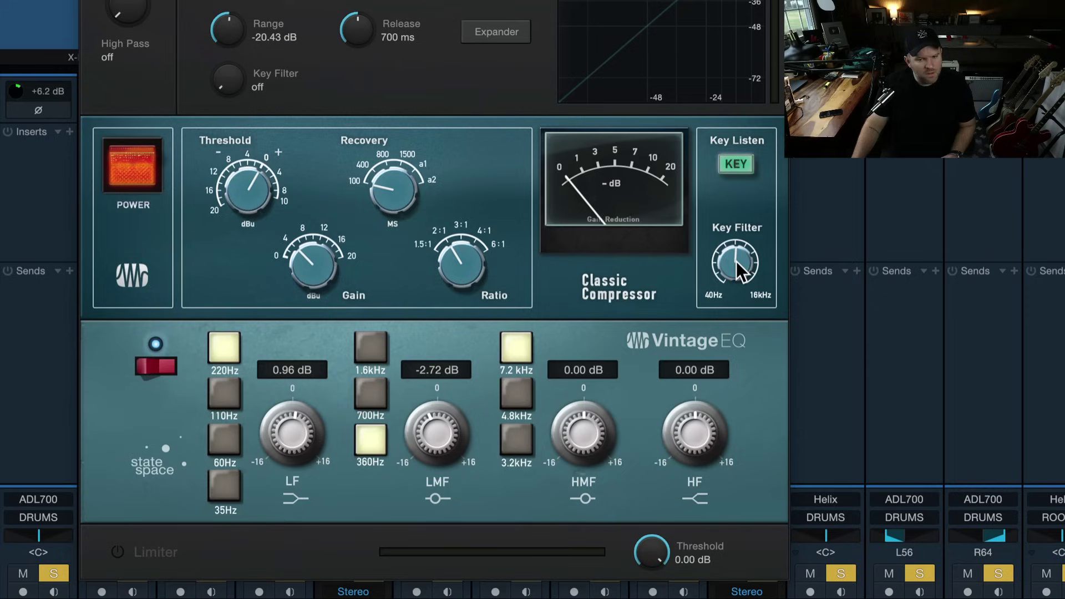
pyautogui.moveTo(737, 261); pyautogui.dragTo(719, 354)
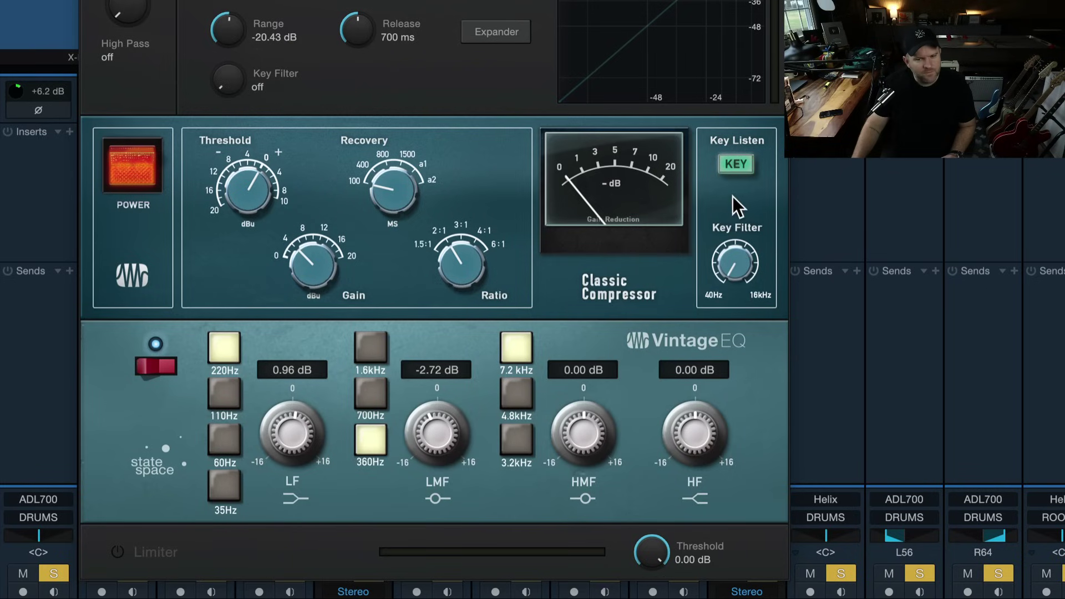
pyautogui.click(741, 156)
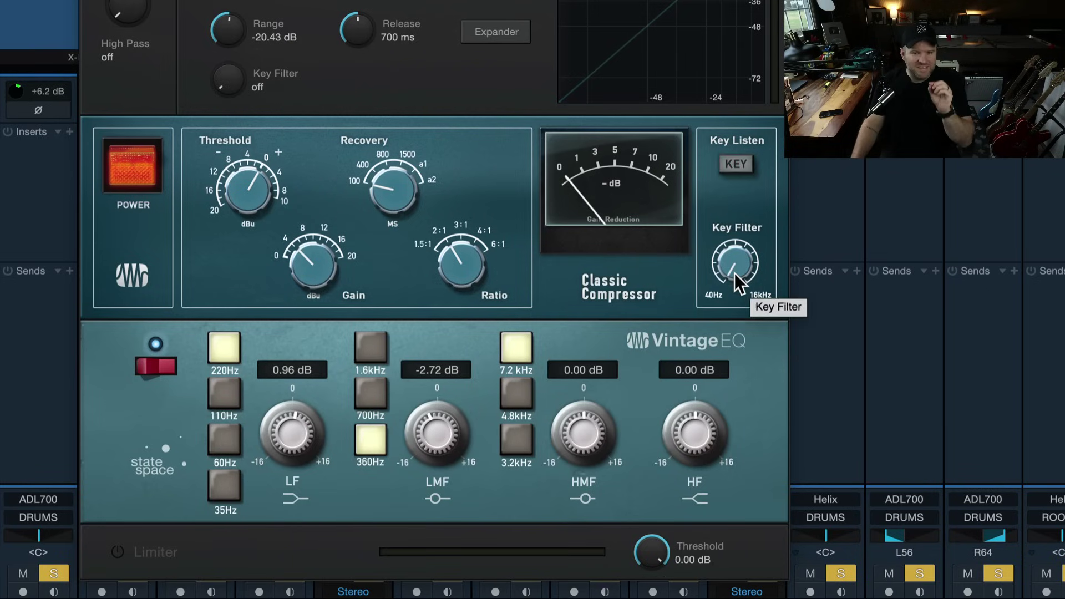
pyautogui.moveTo(734, 273)
pyautogui.mouseDown()
pyautogui.moveTo(727, 305)
pyautogui.moveTo(731, 244)
pyautogui.moveTo(733, 294)
pyautogui.mouseUp()
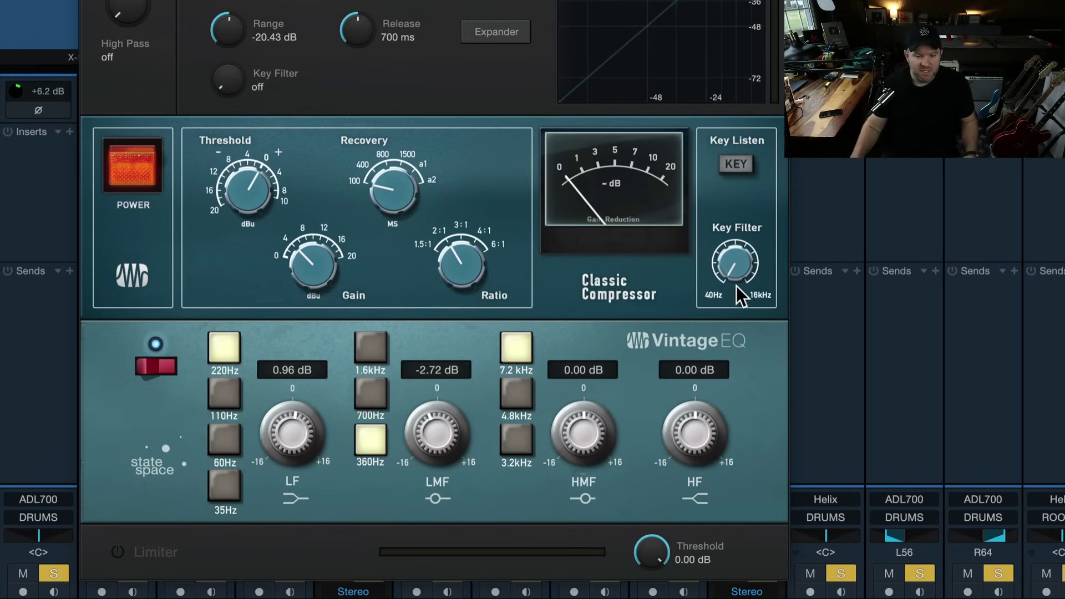
pyautogui.moveTo(739, 271); pyautogui.dragTo(735, 258)
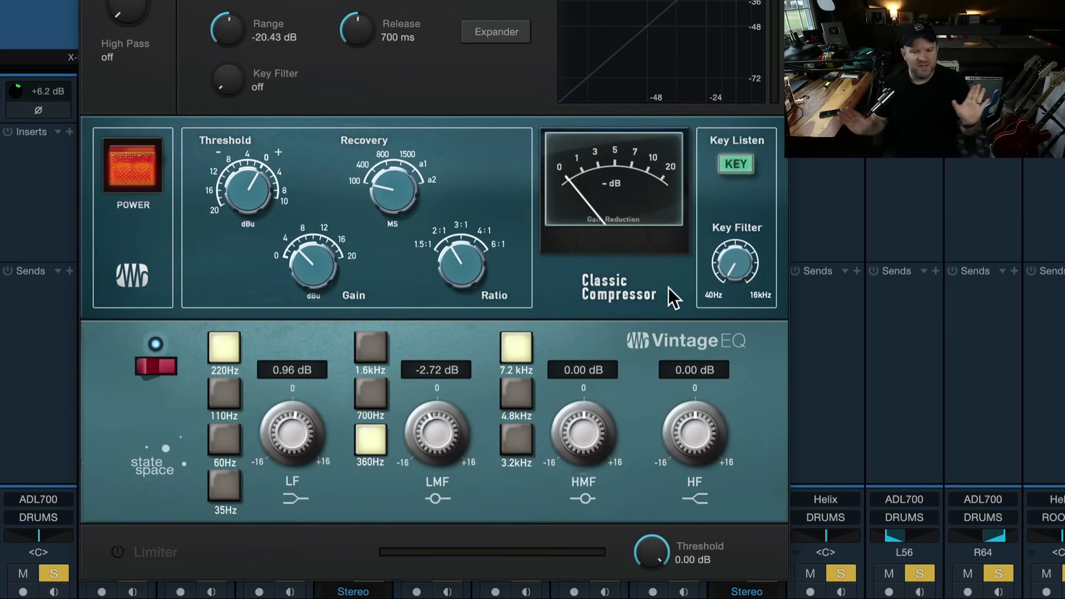
# Nudge the Key Filter slightly lower with Key Listen on, then switch Key Listen off
pyautogui.click(745, 160)
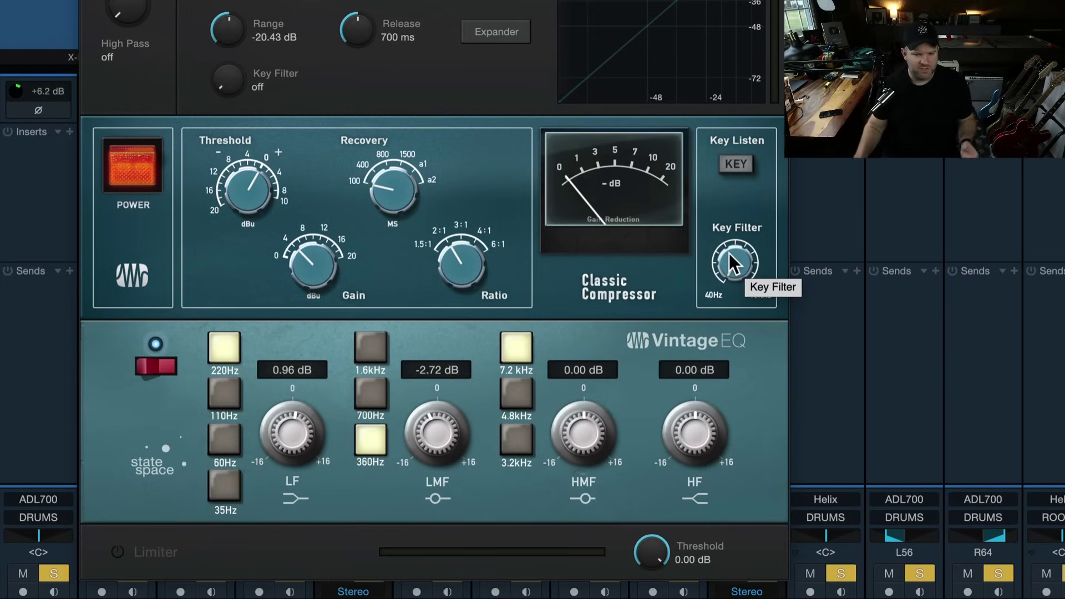
pyautogui.click(735, 165)
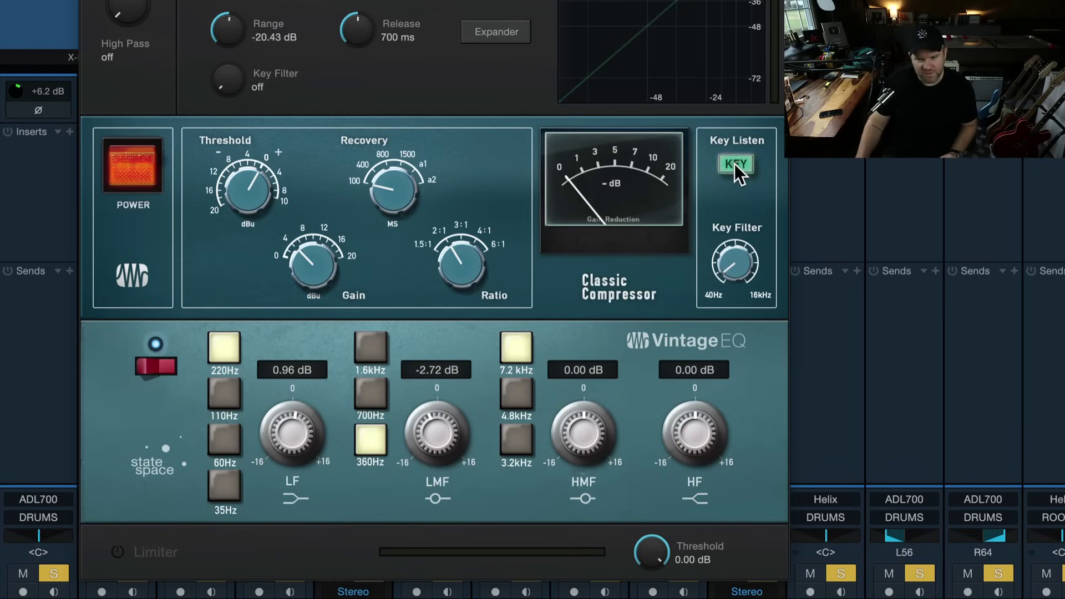
pyautogui.moveTo(733, 252); pyautogui.dragTo(735, 276)
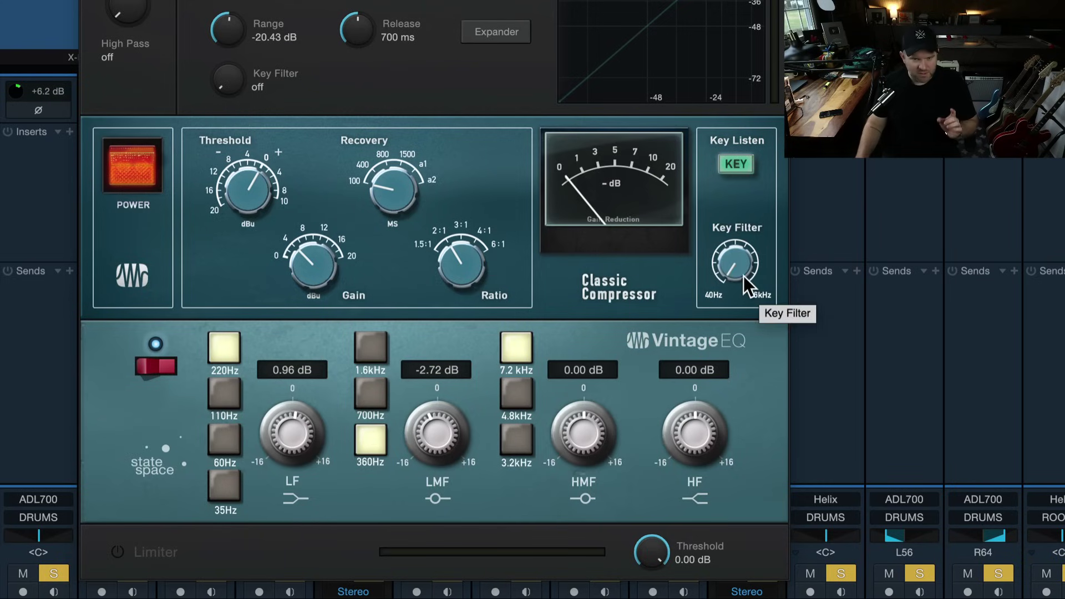
pyautogui.click(740, 168)
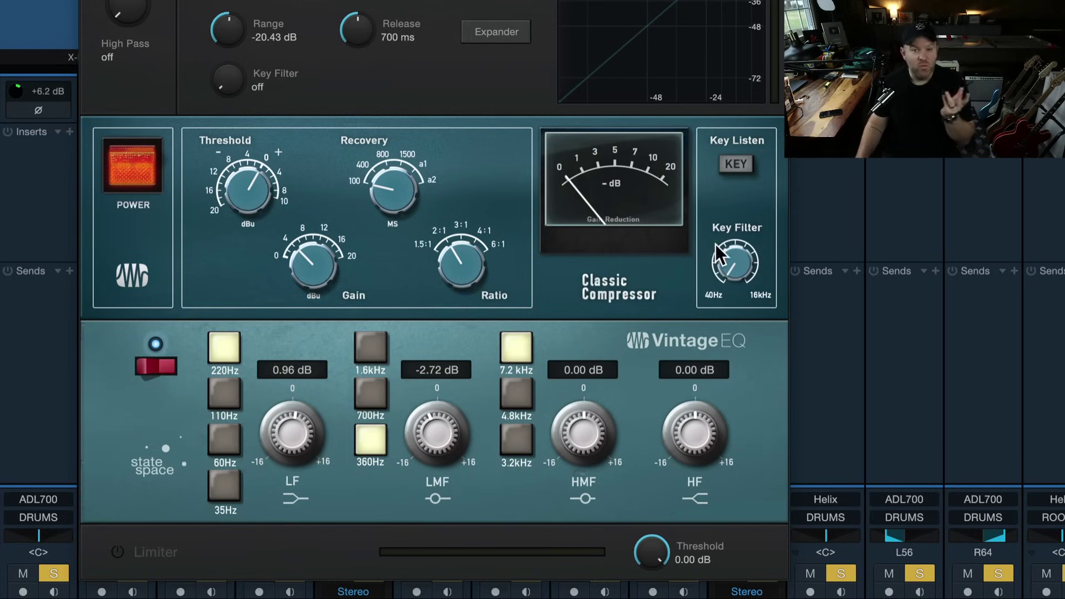
# With Key Listen on, sweep the Key Filter down toward low frequencies, about 11 o'clock
pyautogui.click(735, 165)
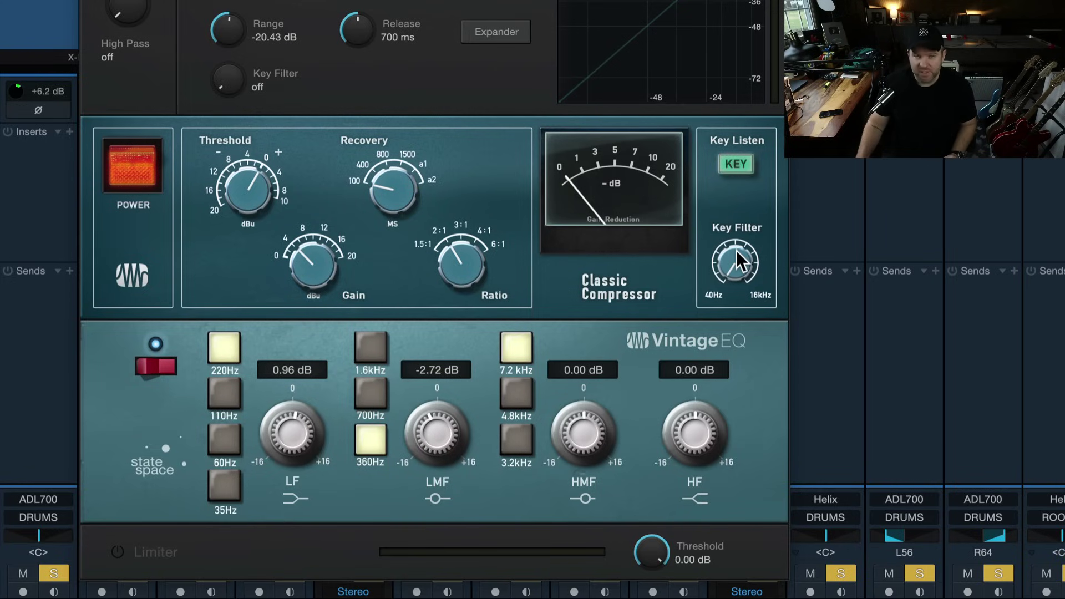
pyautogui.moveTo(736, 251); pyautogui.dragTo(740, 180)
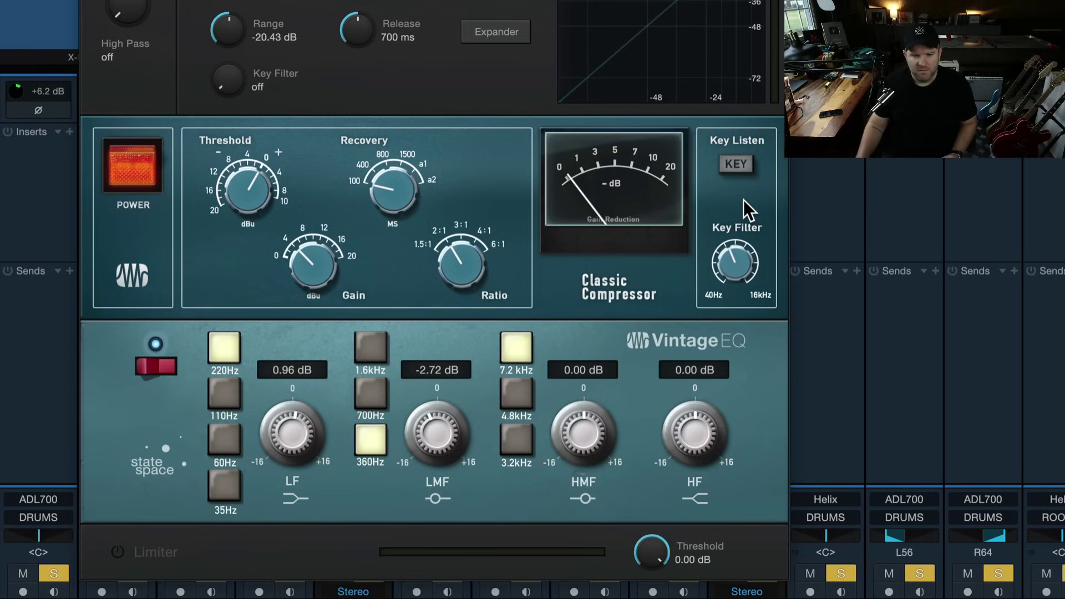
pyautogui.moveTo(731, 262); pyautogui.dragTo(729, 271)
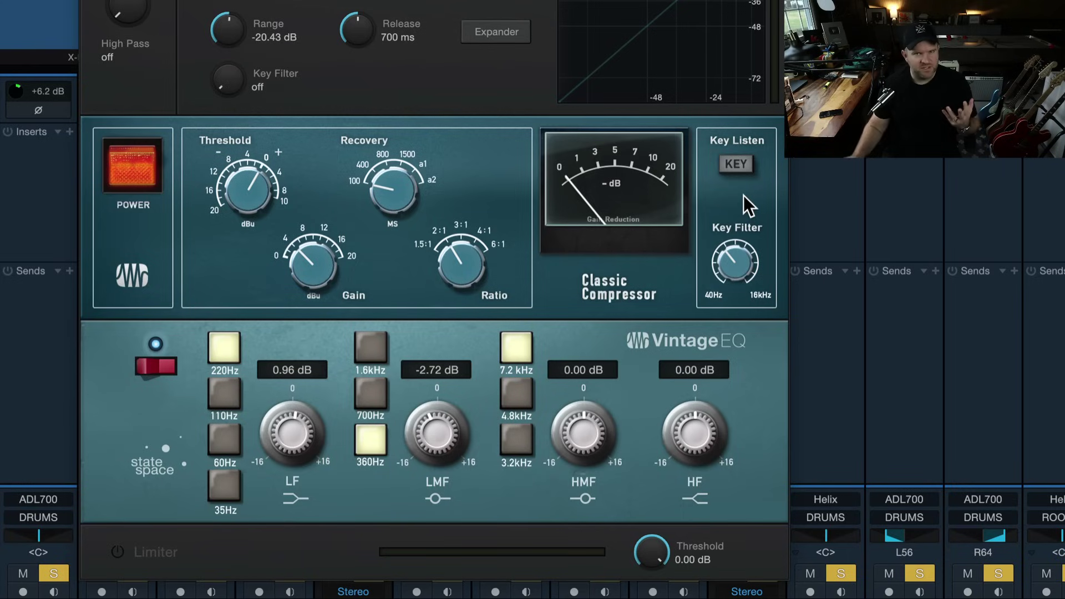
# Lower the Threshold slightly and sweep the Key Filter to mid-range, then near 40Hz
pyautogui.moveTo(259, 193); pyautogui.dragTo(260, 222)
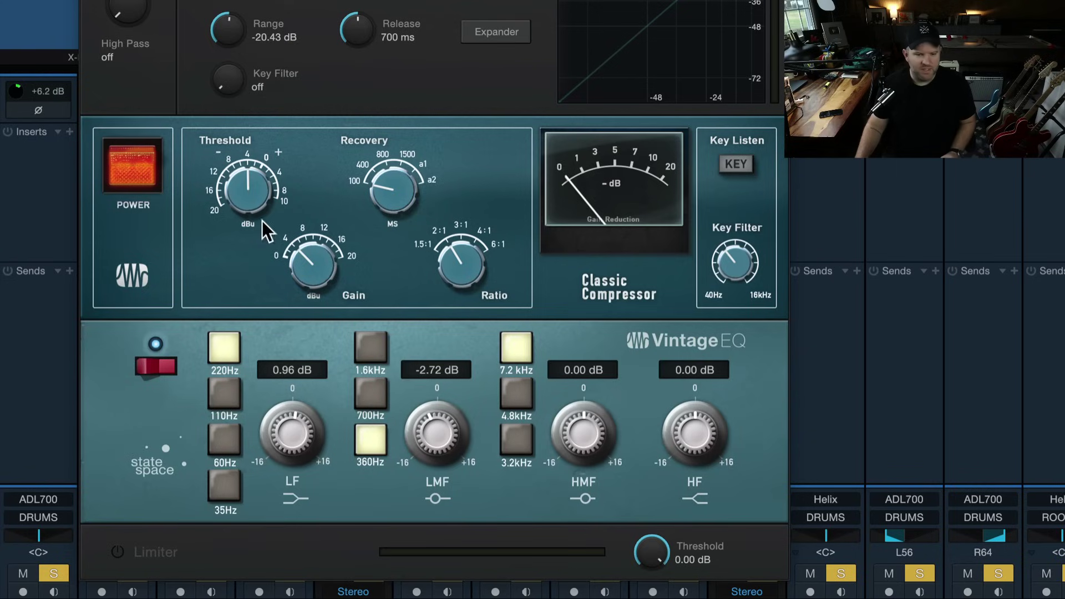
pyautogui.moveTo(731, 255); pyautogui.dragTo(731, 248)
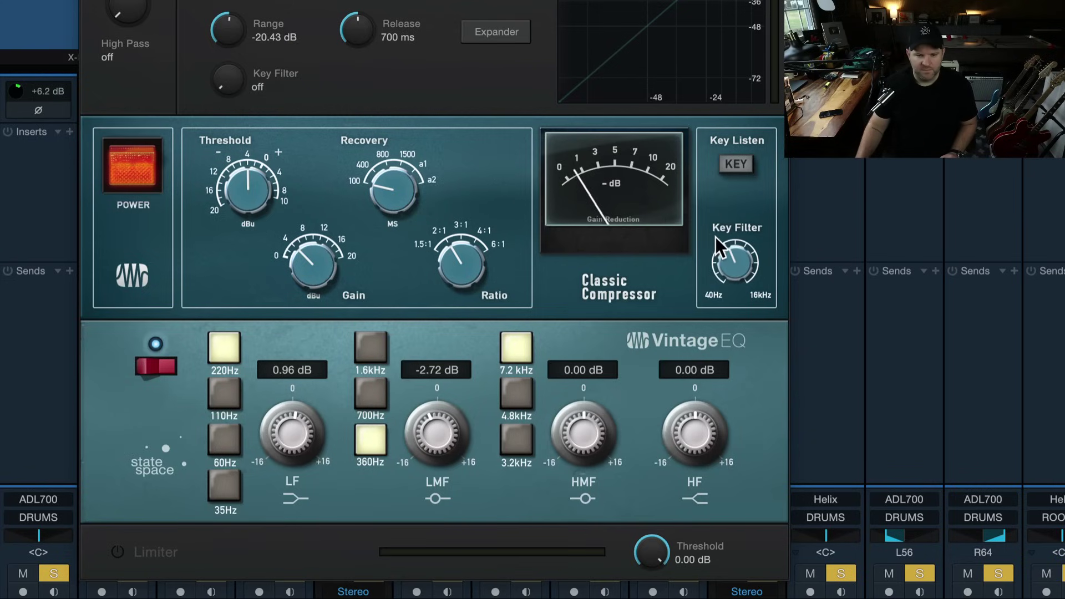
pyautogui.moveTo(724, 242); pyautogui.dragTo(724, 225)
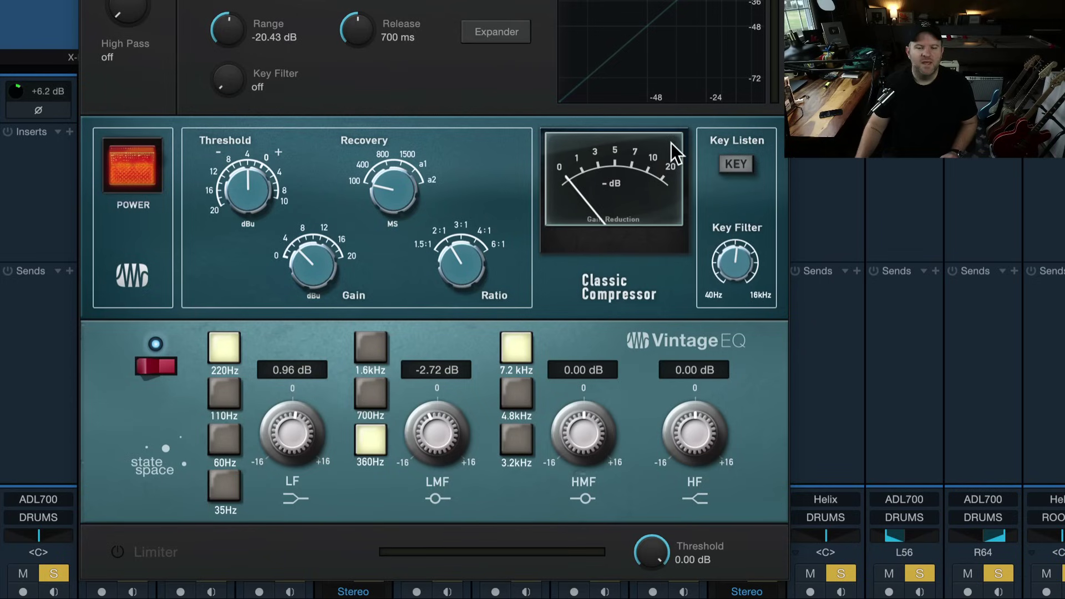
pyautogui.moveTo(721, 245); pyautogui.dragTo(742, 519)
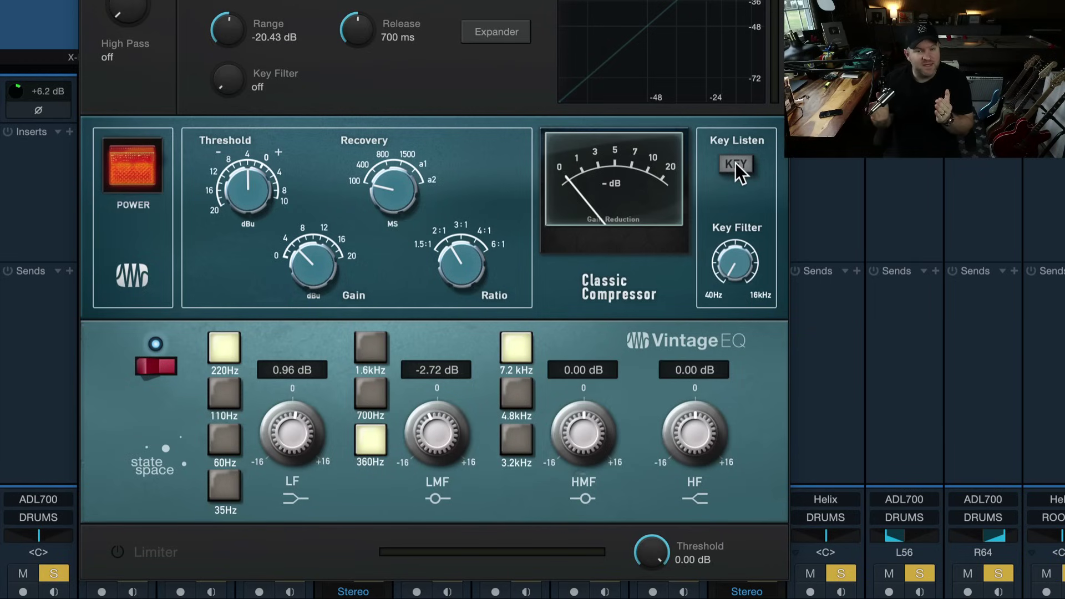
# Raise the Key Filter to 12 o'clock and lower the Threshold in small steps toward 12
pyautogui.moveTo(727, 244); pyautogui.dragTo(728, 147)
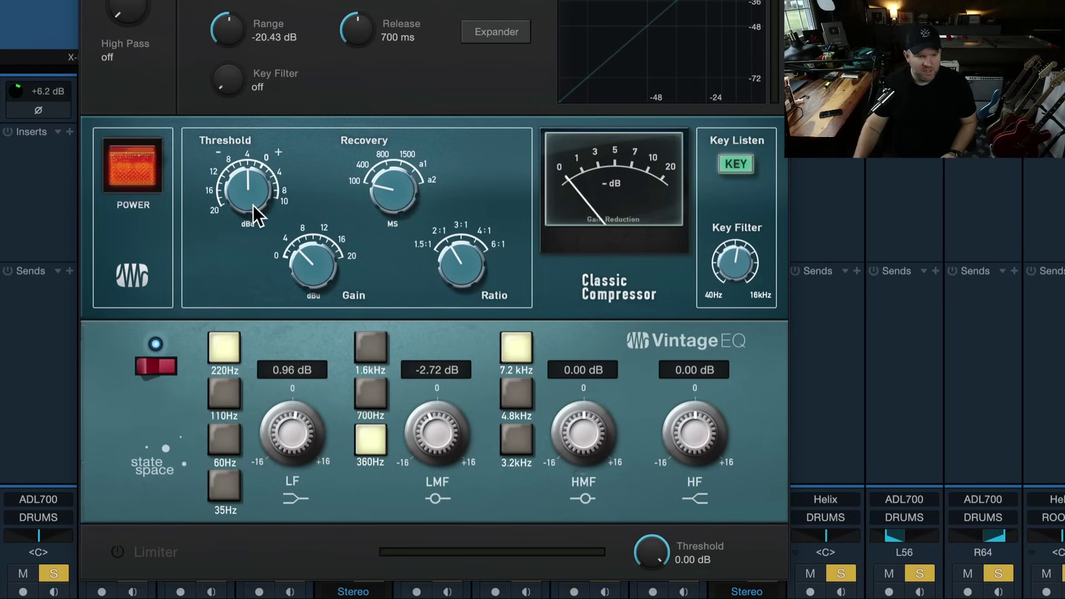
pyautogui.moveTo(251, 203); pyautogui.dragTo(238, 231)
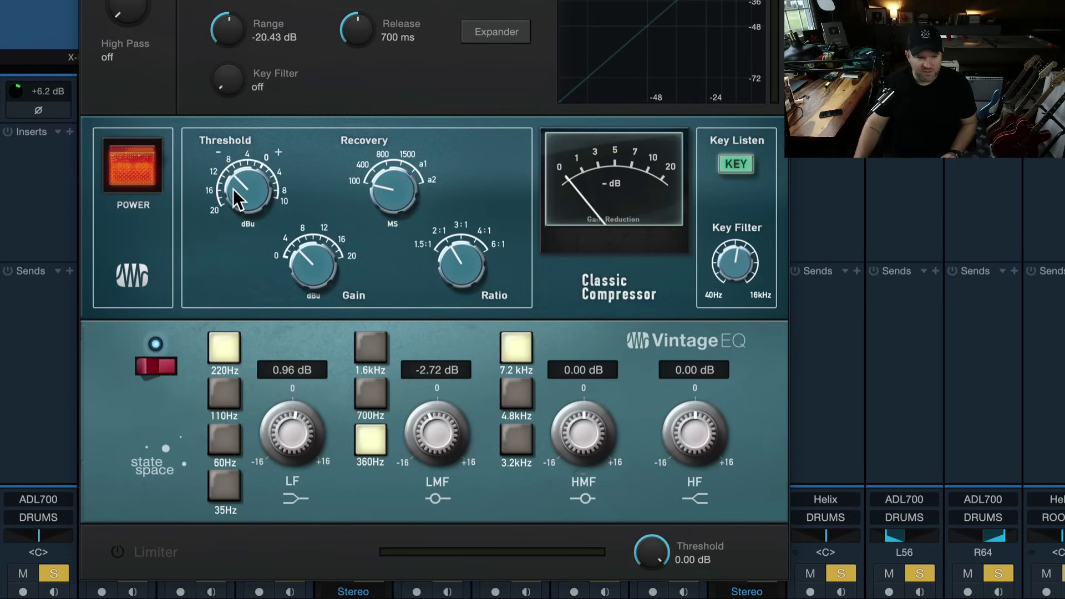
pyautogui.moveTo(221, 185); pyautogui.dragTo(221, 195)
pyautogui.moveTo(454, 253); pyautogui.dragTo(480, 201)
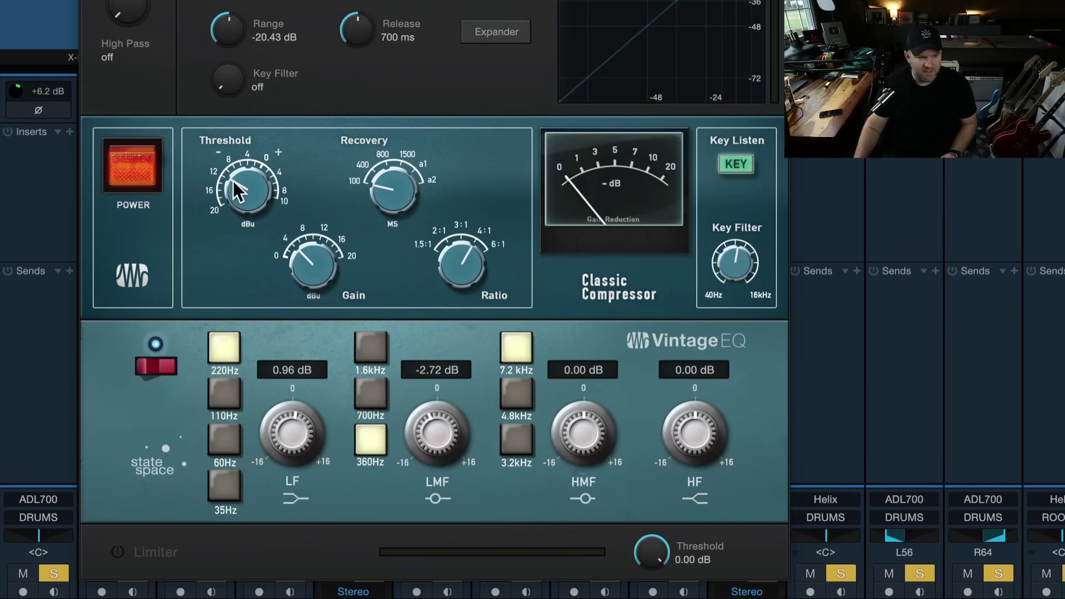
pyautogui.moveTo(233, 181); pyautogui.dragTo(230, 192)
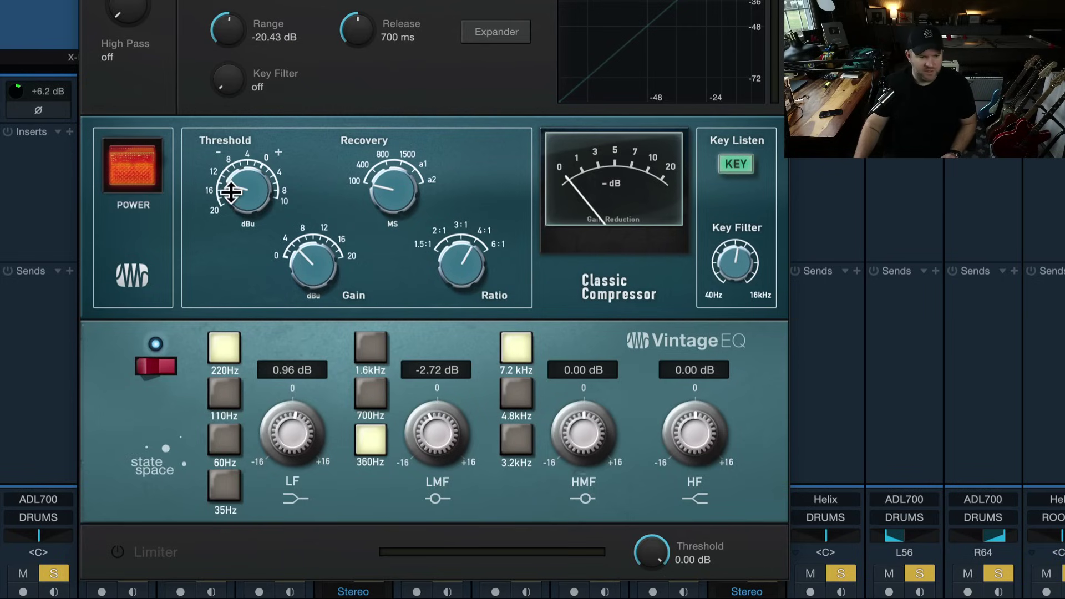
# Turn Key Listen off, raise the Key Filter to about 1 o'clock, and lower the Threshold slightly
pyautogui.click(739, 162)
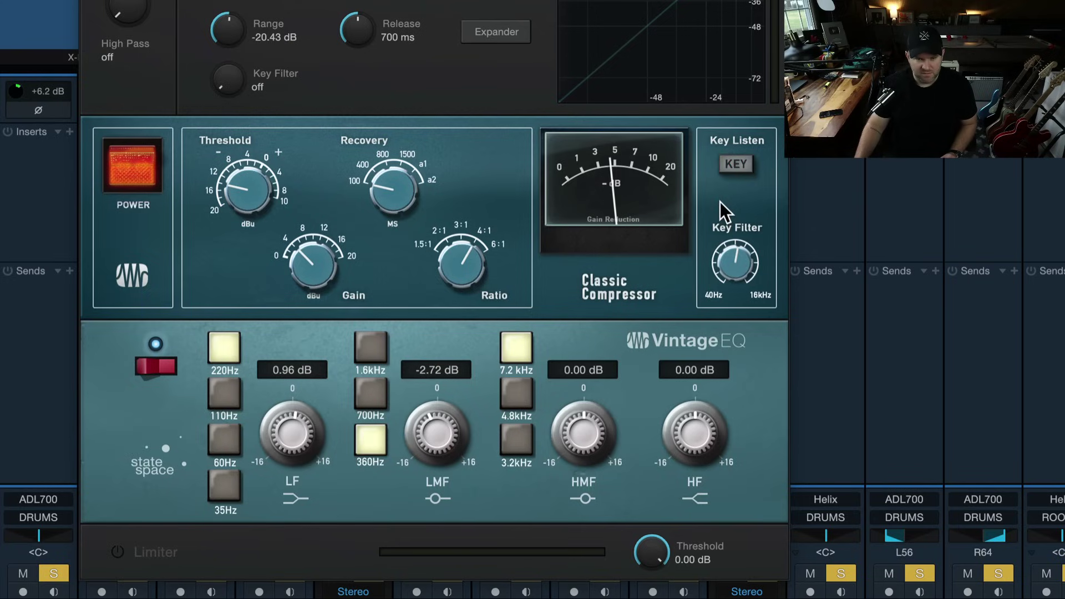
pyautogui.moveTo(723, 258); pyautogui.dragTo(728, 228)
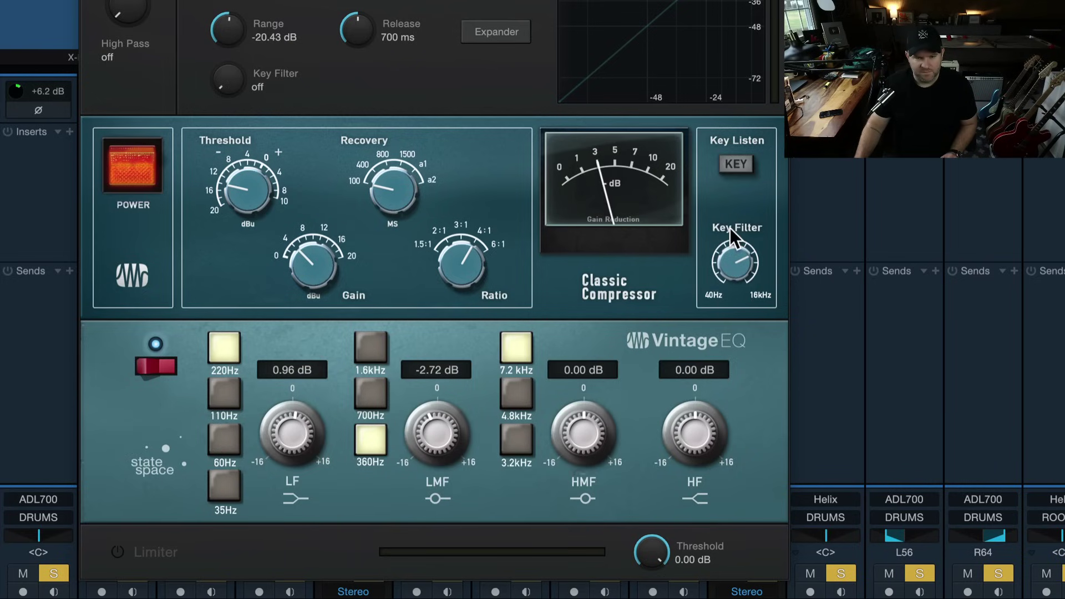
pyautogui.moveTo(240, 197); pyautogui.dragTo(244, 208)
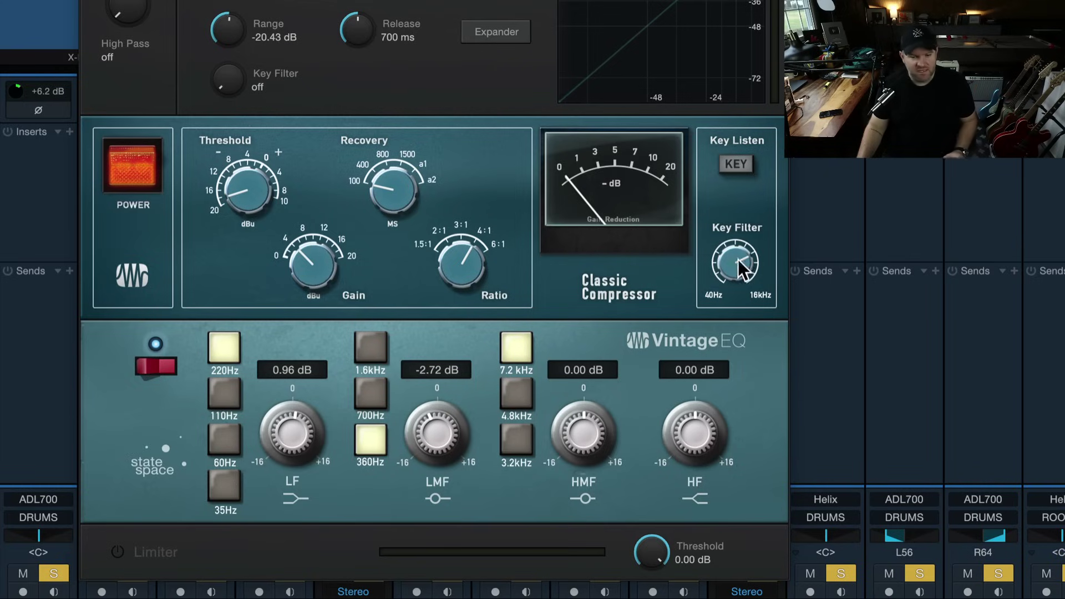
# Turn the Key Filter down to about 11 o'clock, fine-tuning it against the value readout
pyautogui.moveTo(727, 269); pyautogui.dragTo(727, 380)
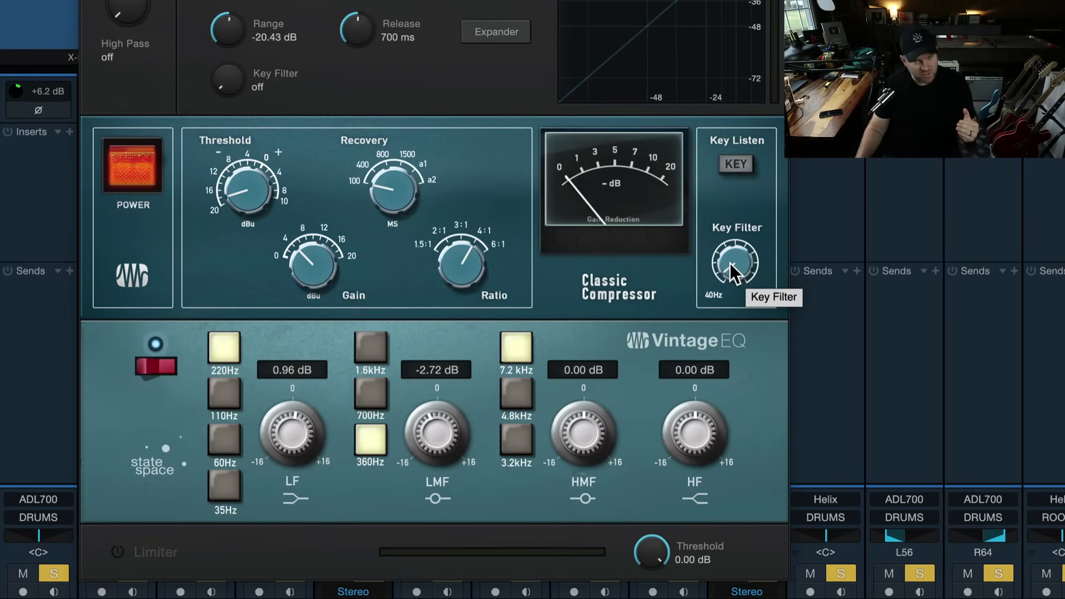
pyautogui.moveTo(730, 263); pyautogui.dragTo(737, 114)
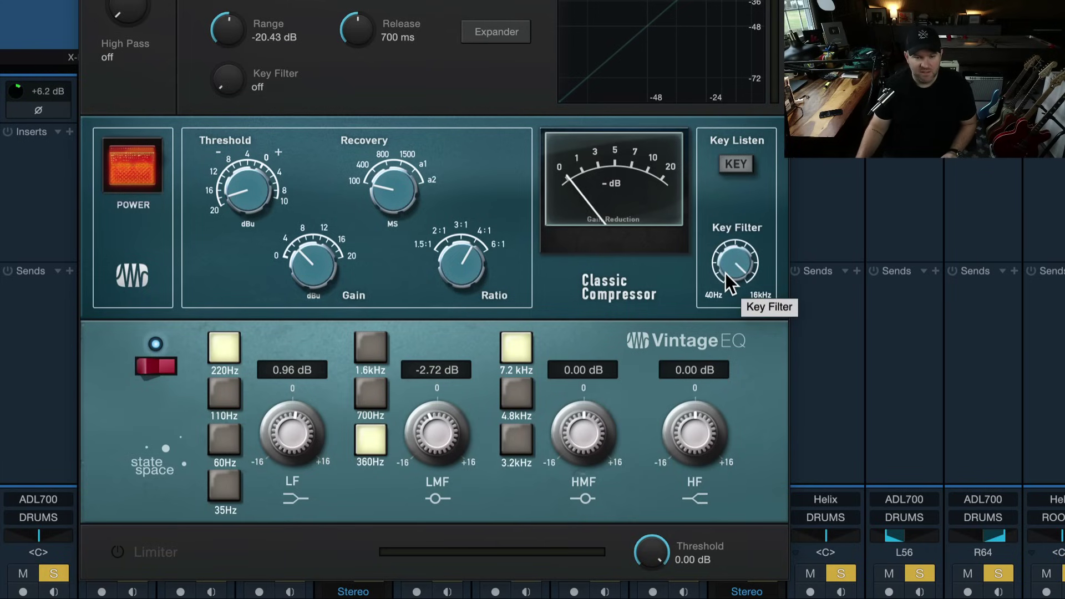